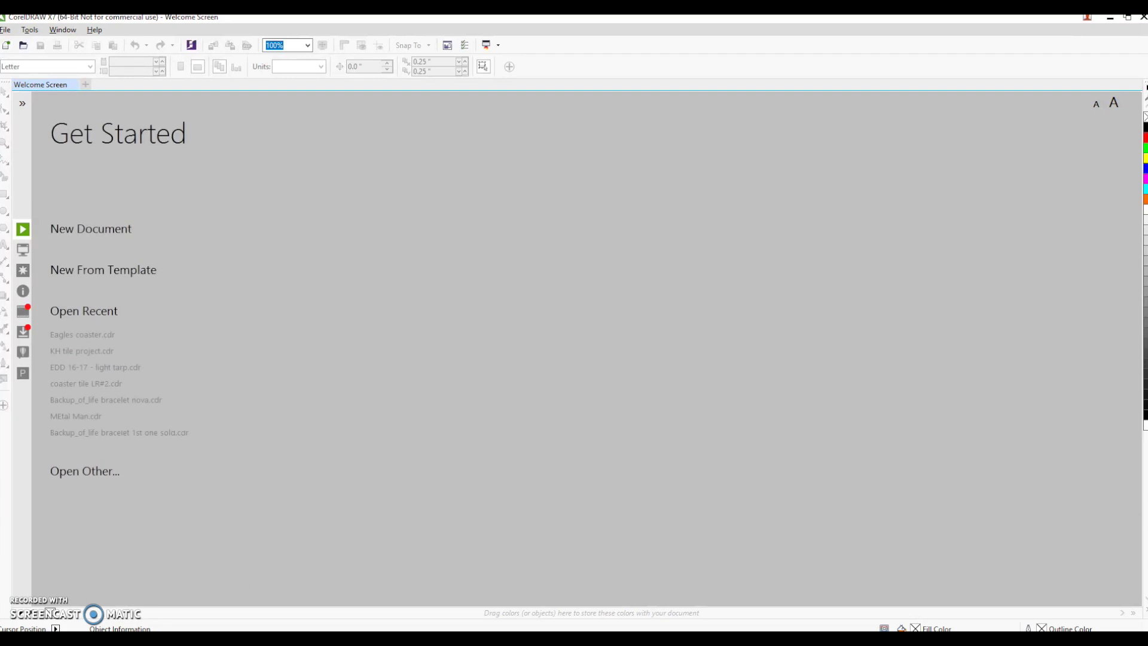
- Create a new Broad Sheet document at 24.0 x 18.0 inches
left_click(7, 30)
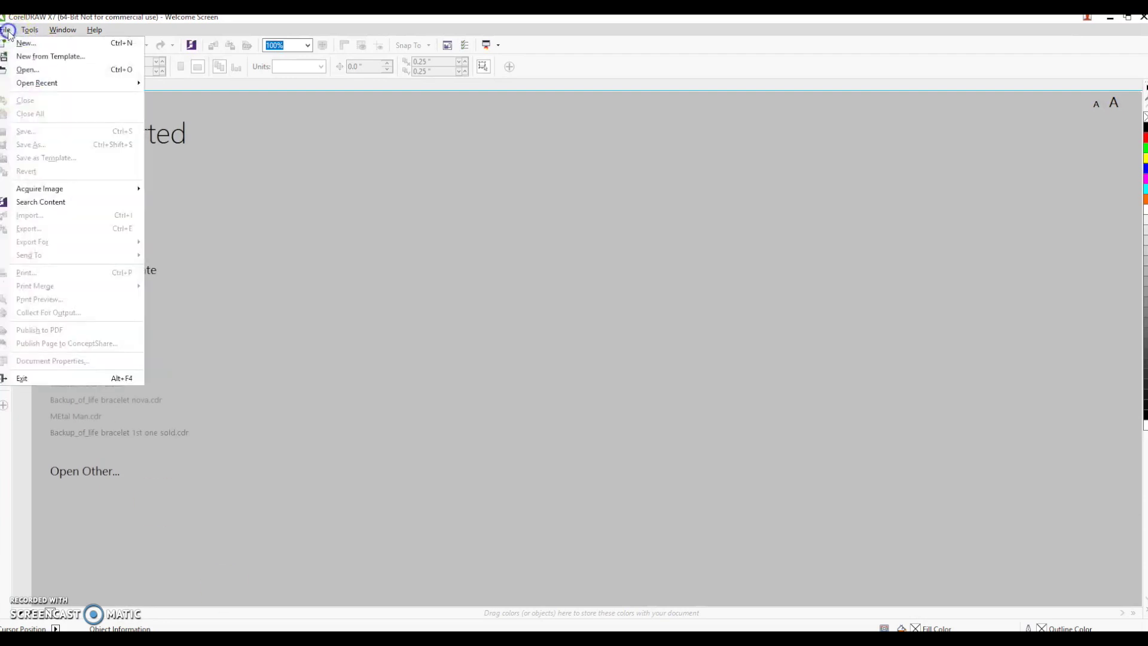
left_click(22, 42)
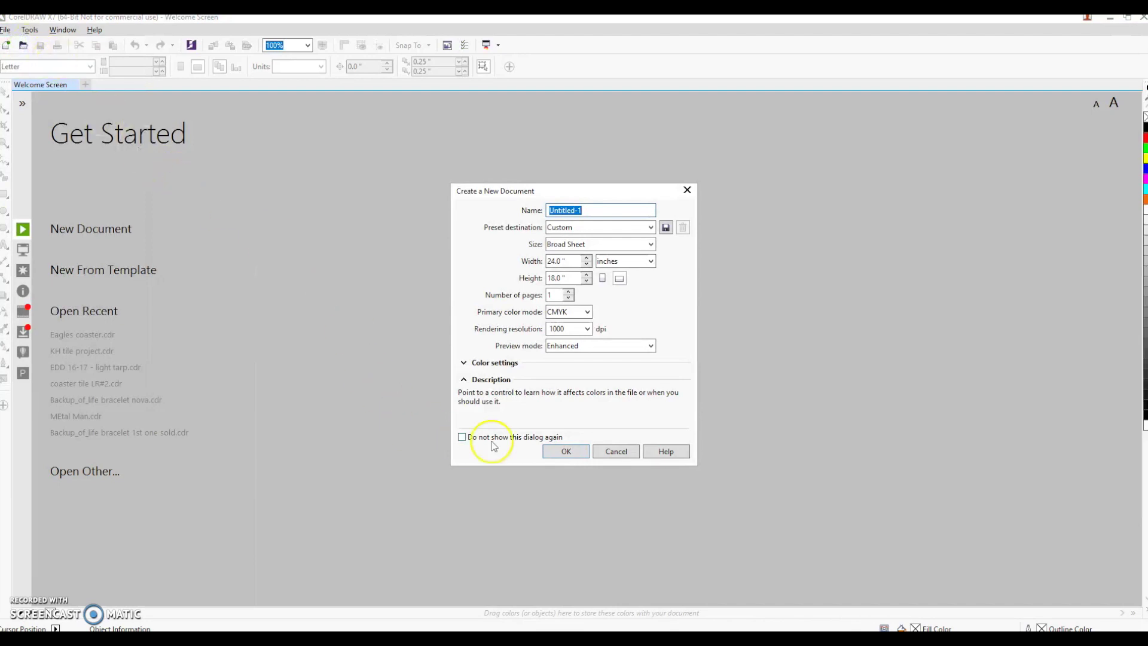
left_click(557, 455)
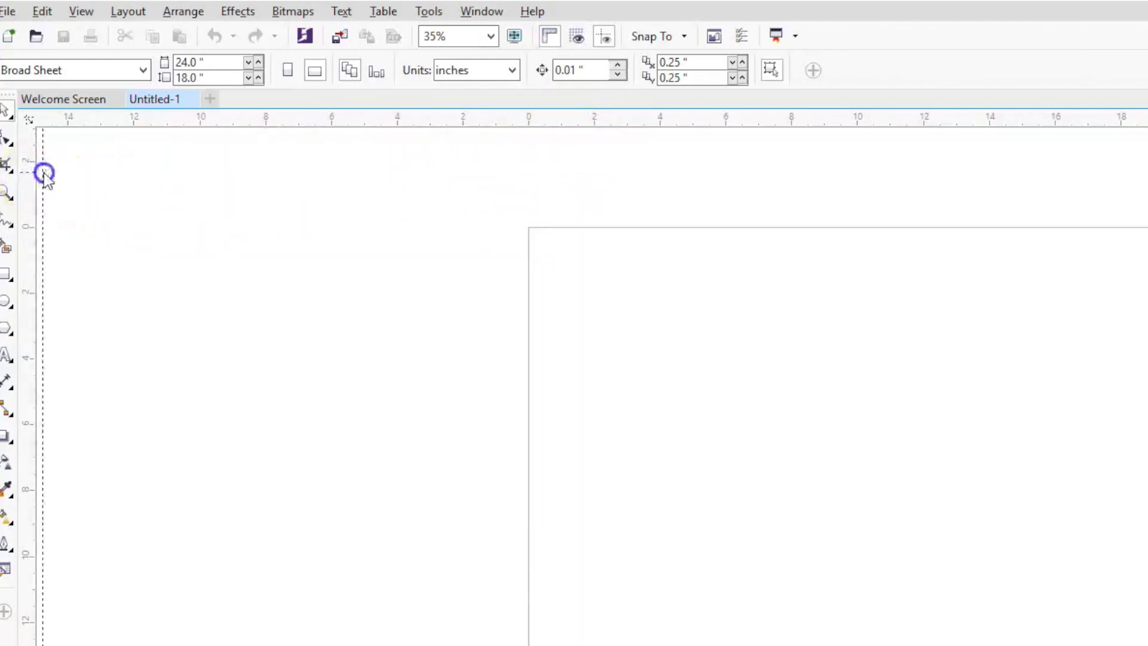
- Drag out vertical and horizontal guidelines at the 2-inch marks to frame the corner square
left_click_drag(29, 172, 593, 169)
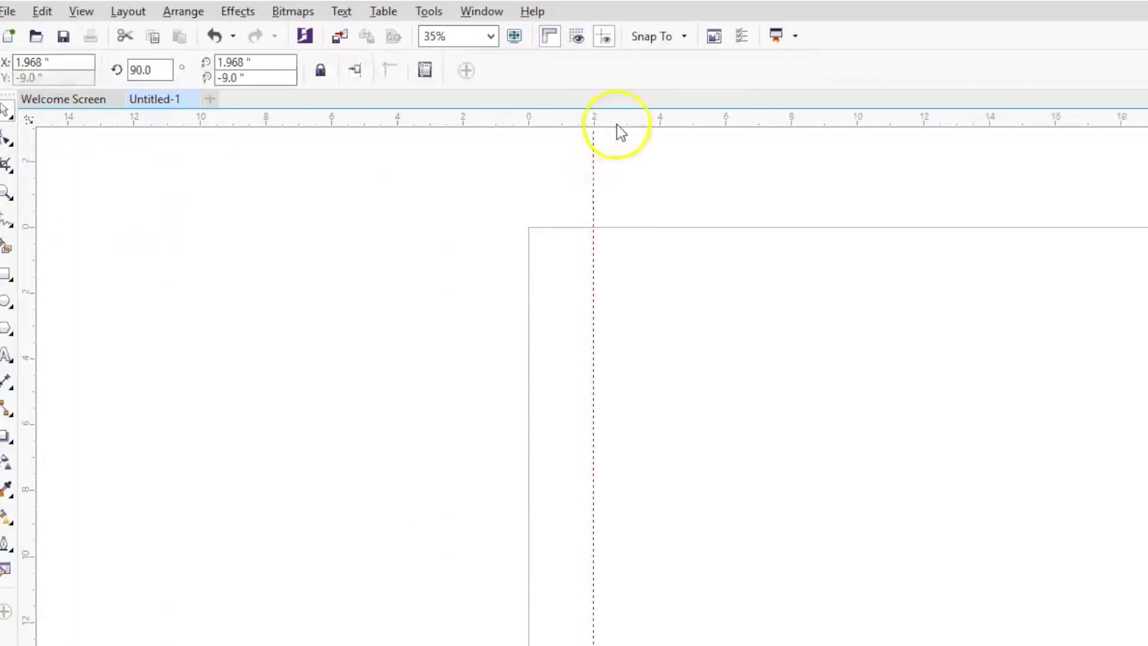
left_click_drag(616, 131, 594, 248)
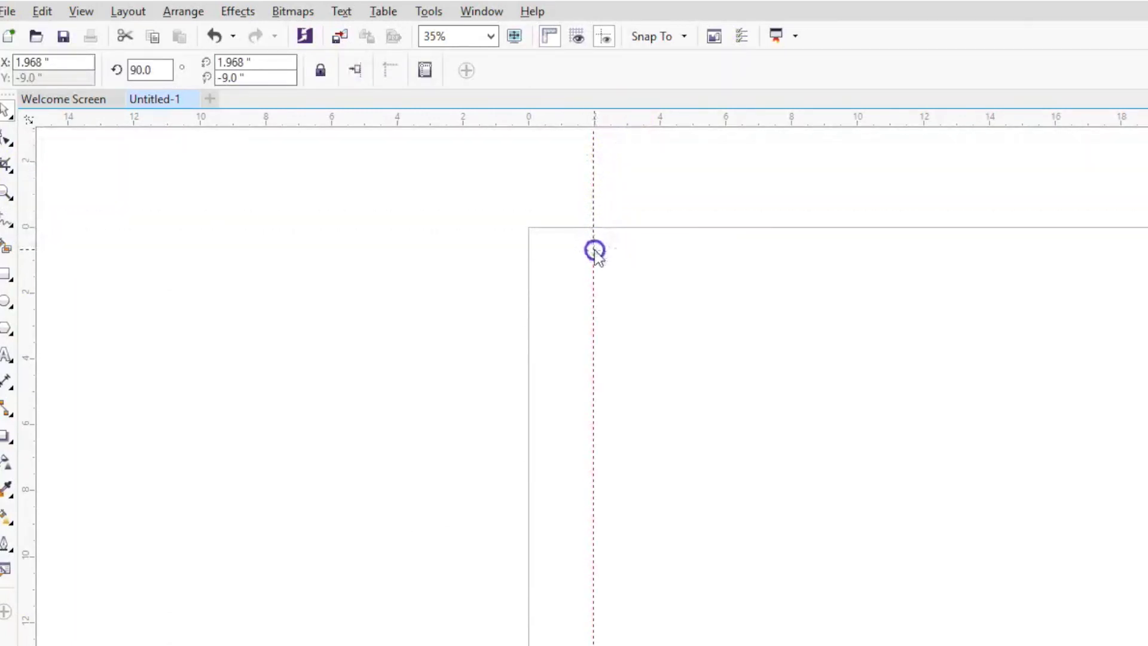
left_click_drag(594, 247, 593, 292)
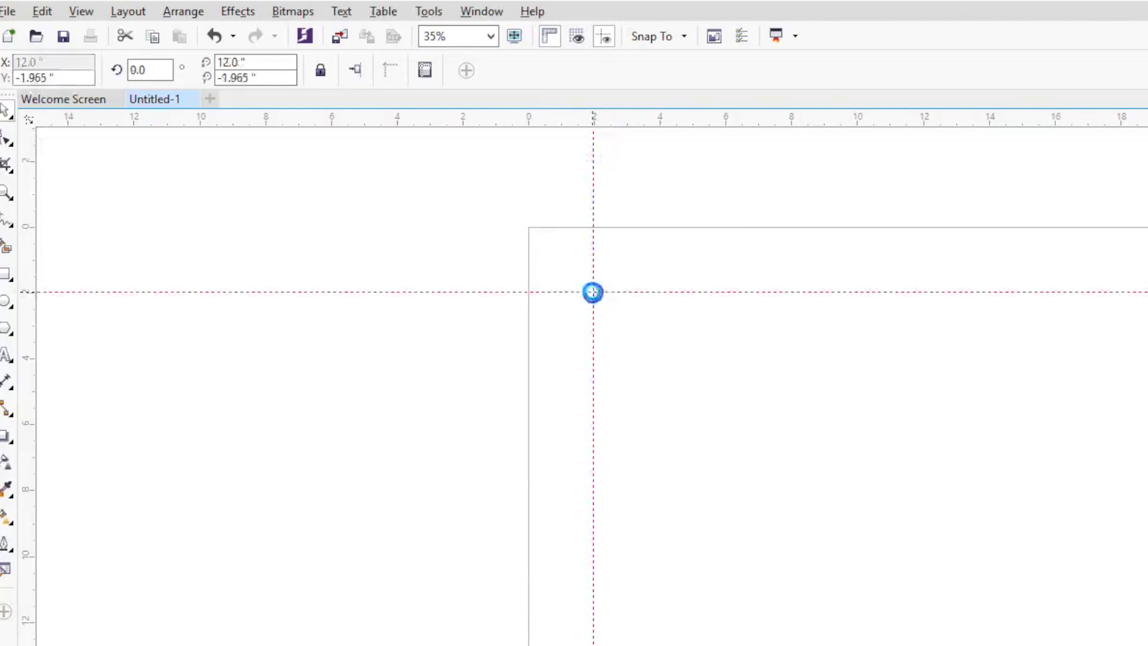
scroll(588, 278, "up", 3)
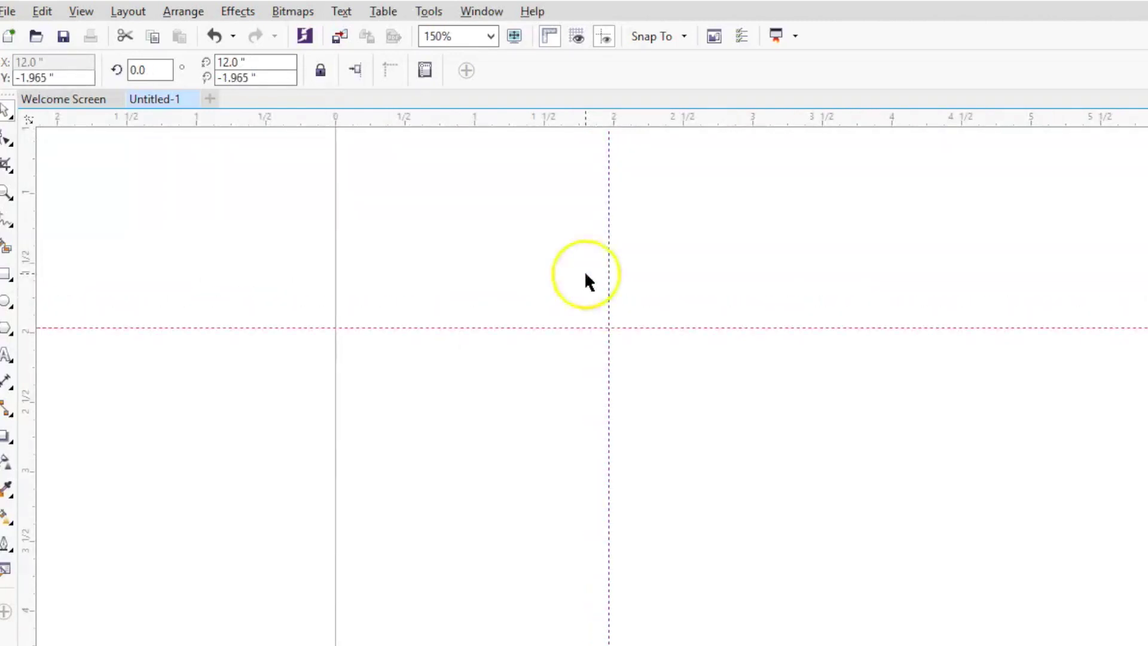
left_click_drag(581, 268, 787, 508)
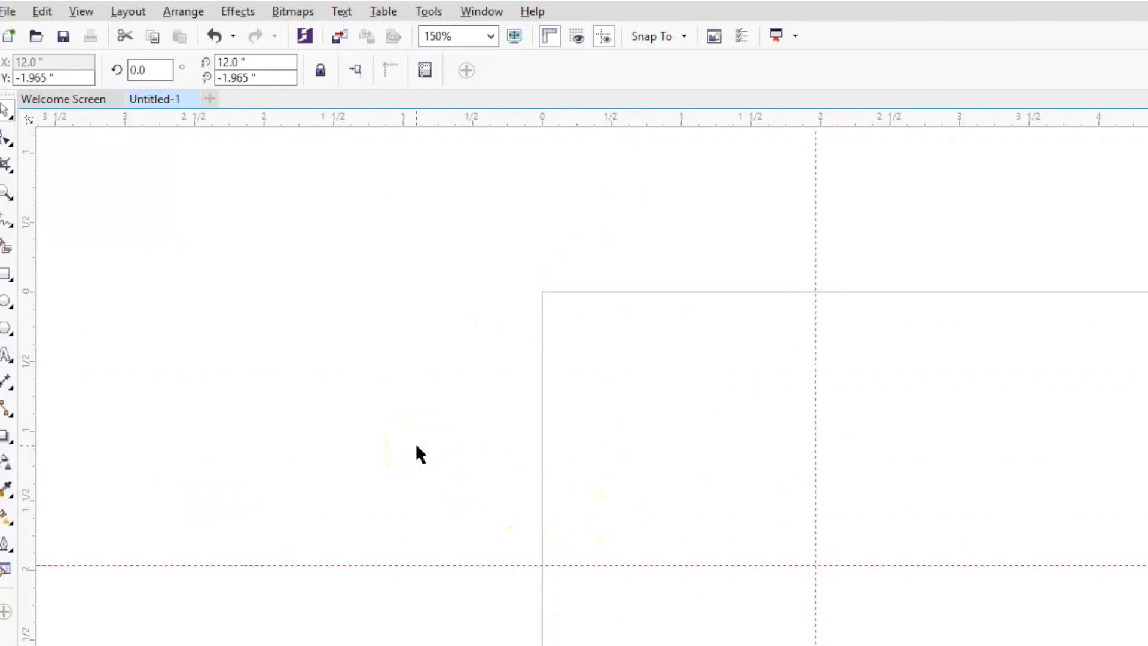
left_click(9, 30)
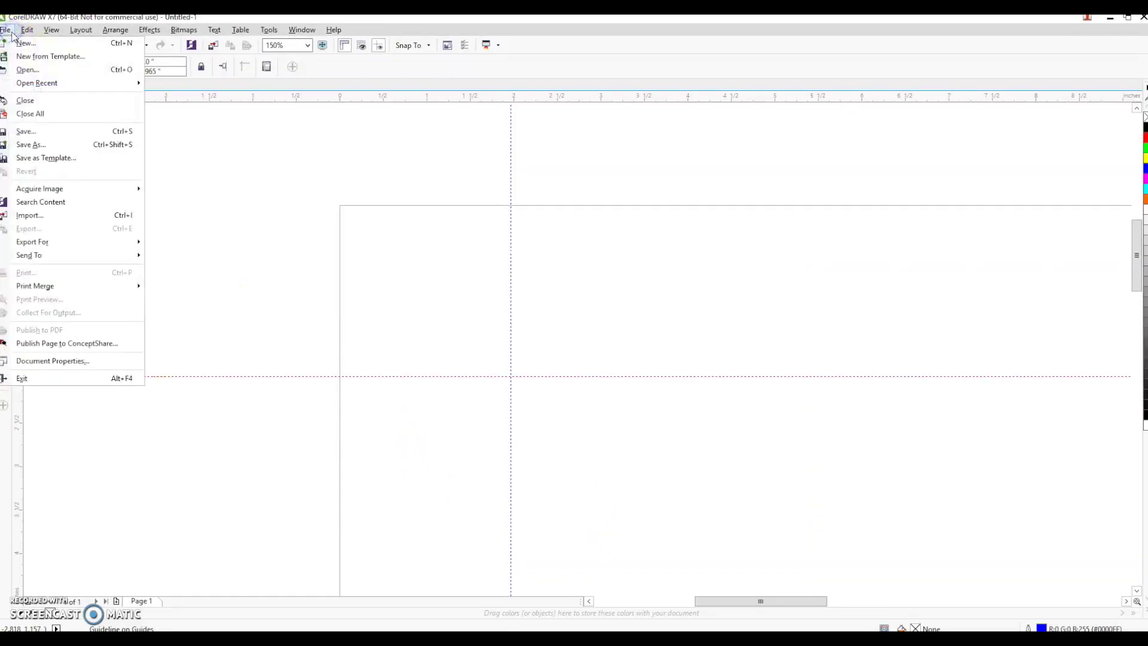
- Start importing and pick the Vanemon Raiders file, keeping all file formats listed
left_click(65, 216)
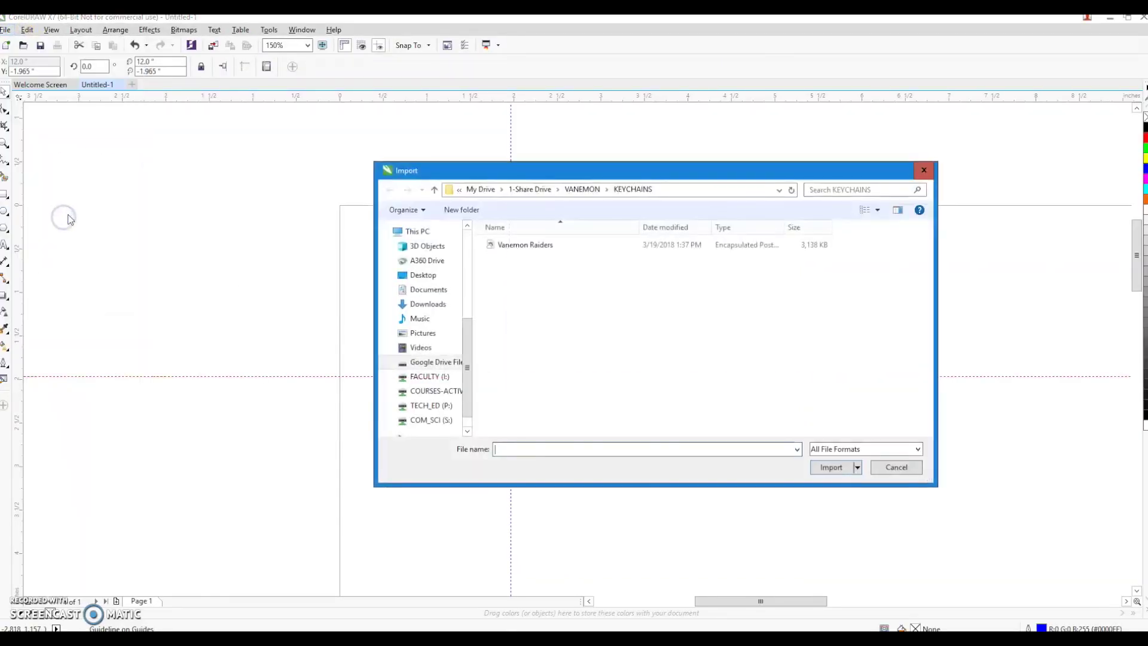
mouse_move(422, 322)
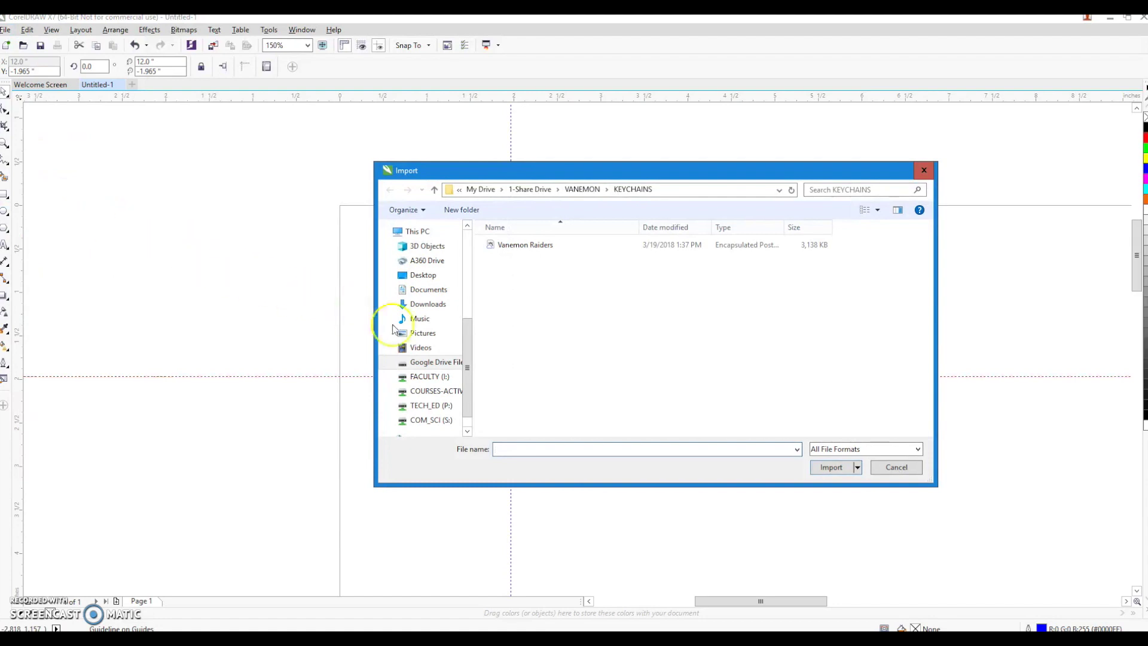
left_click(508, 244)
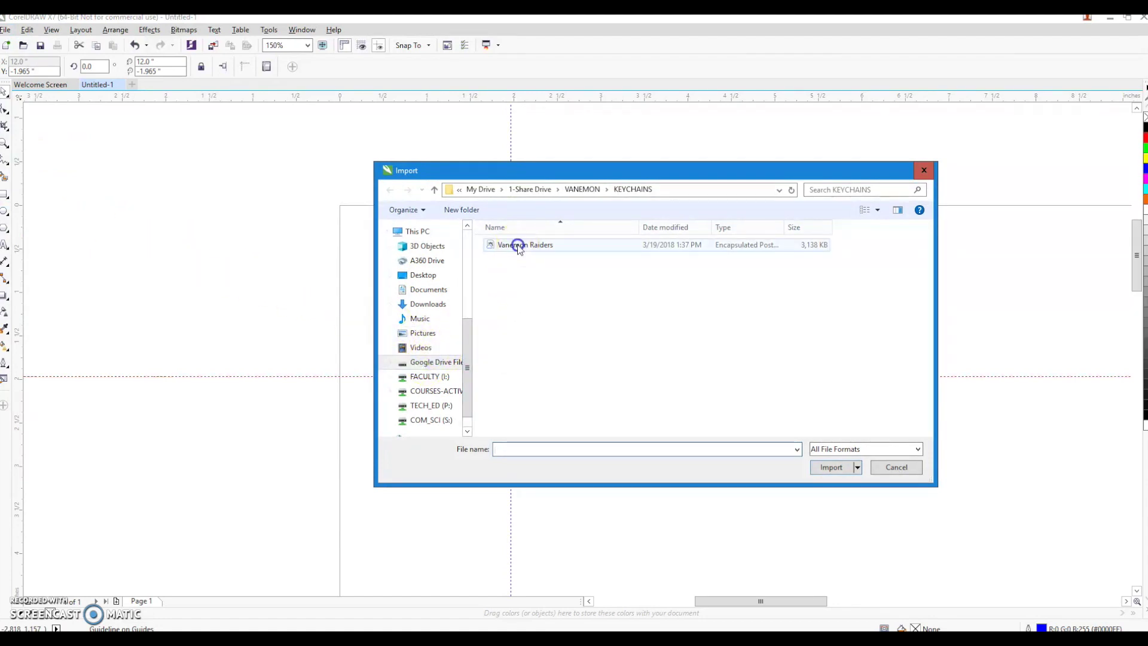
left_click(830, 473)
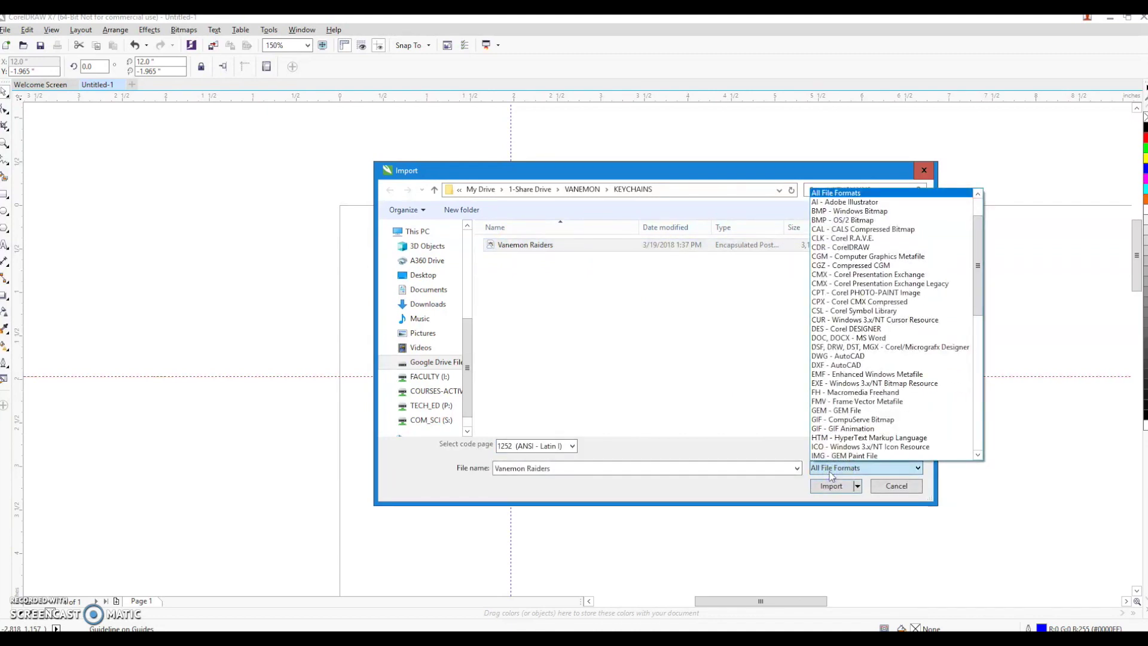
left_click(830, 192)
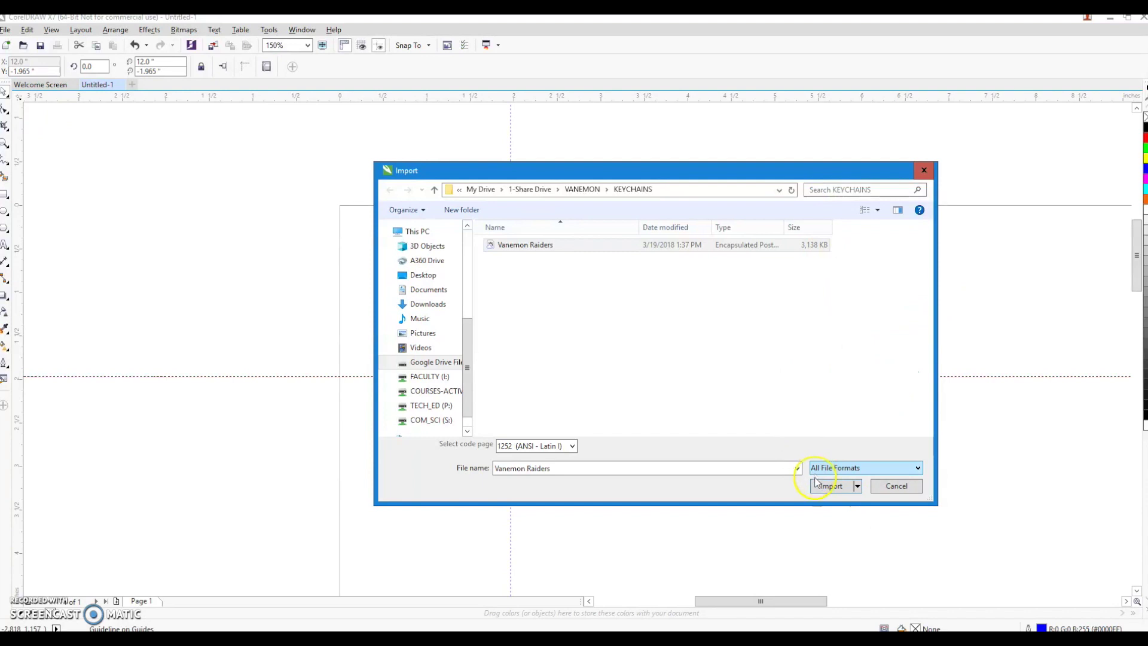
- Import the Vanemon Raiders EPS as editable curves
left_click(554, 245)
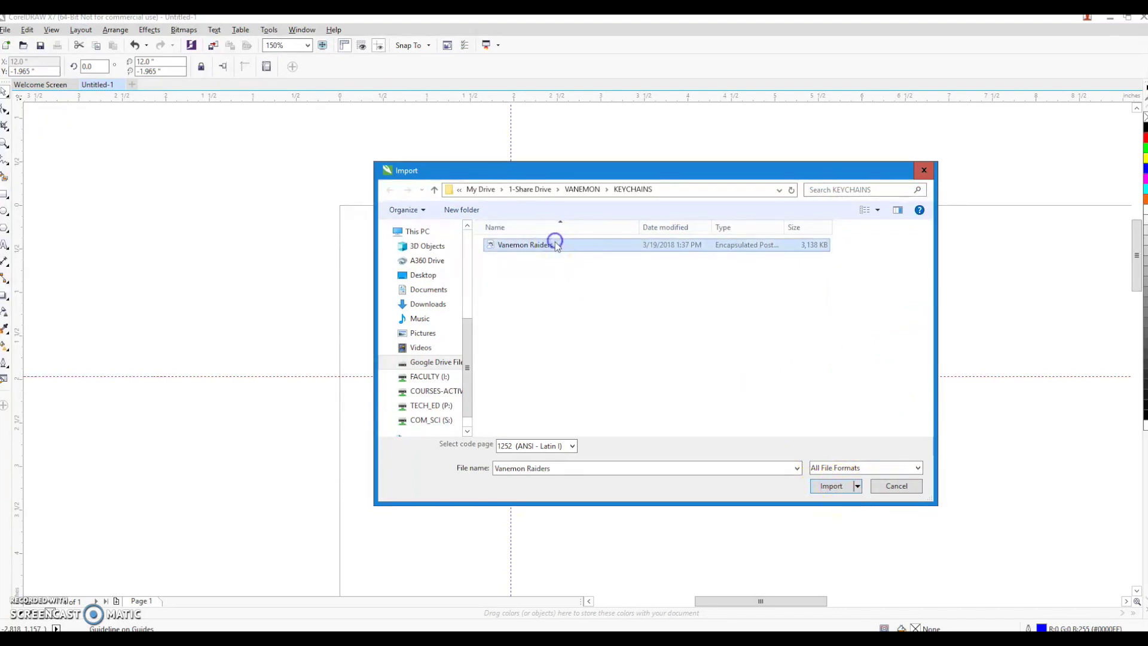
left_click(831, 486)
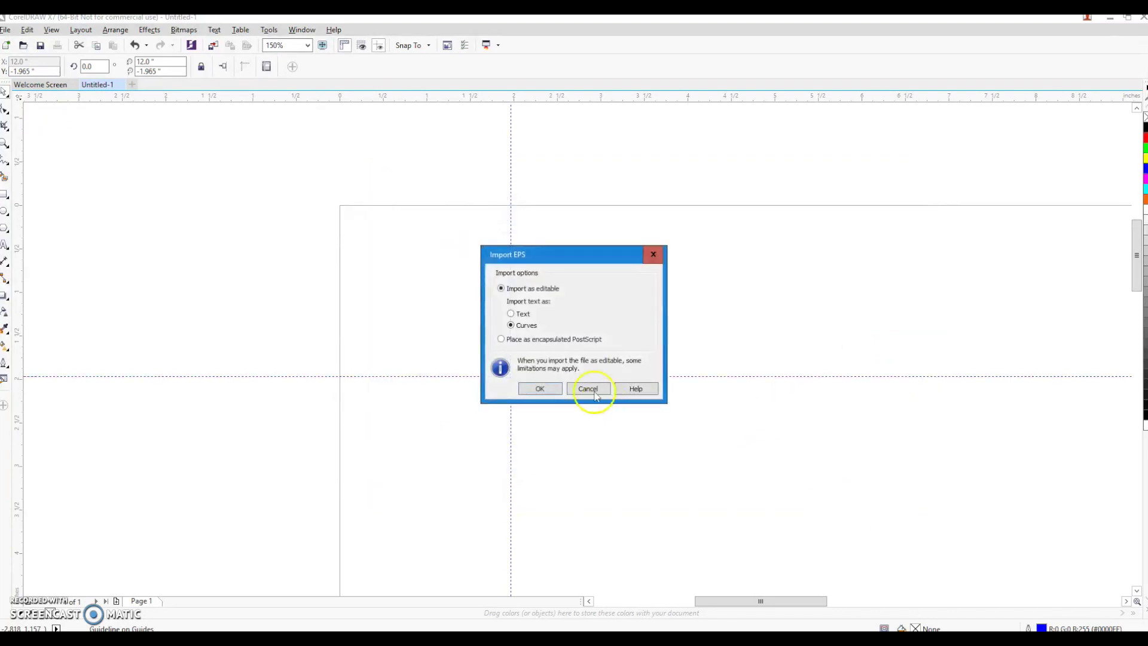
left_click(544, 389)
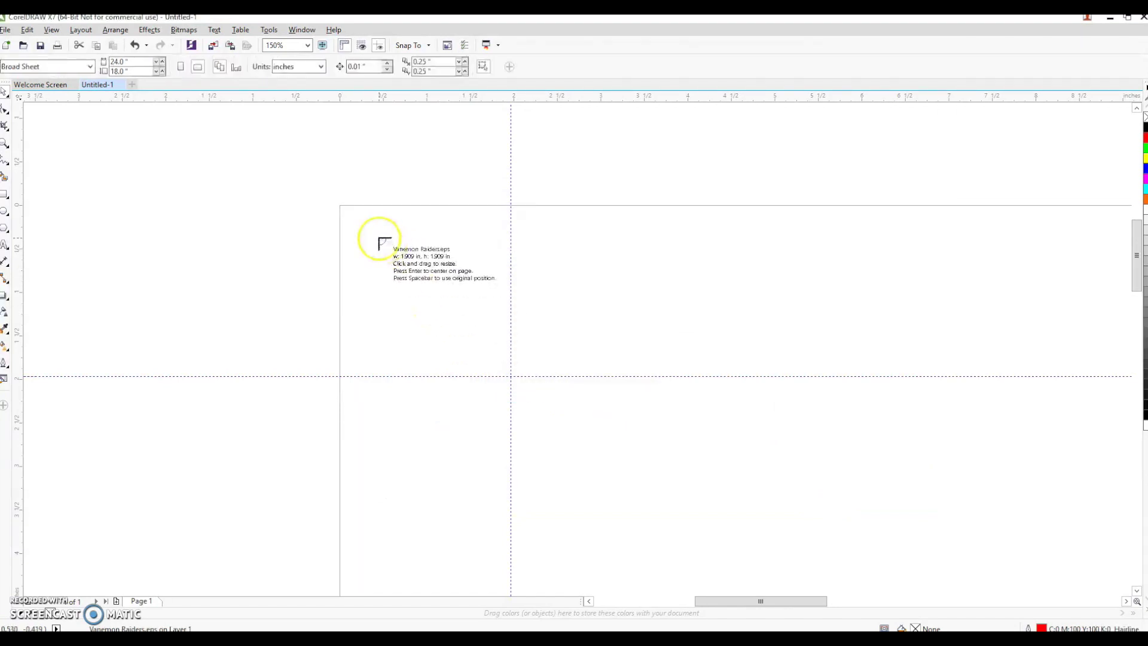
- Size and place the Raiders logo to fill the 2-inch guide square, nudging it slightly right
left_click_drag(347, 212, 515, 373)
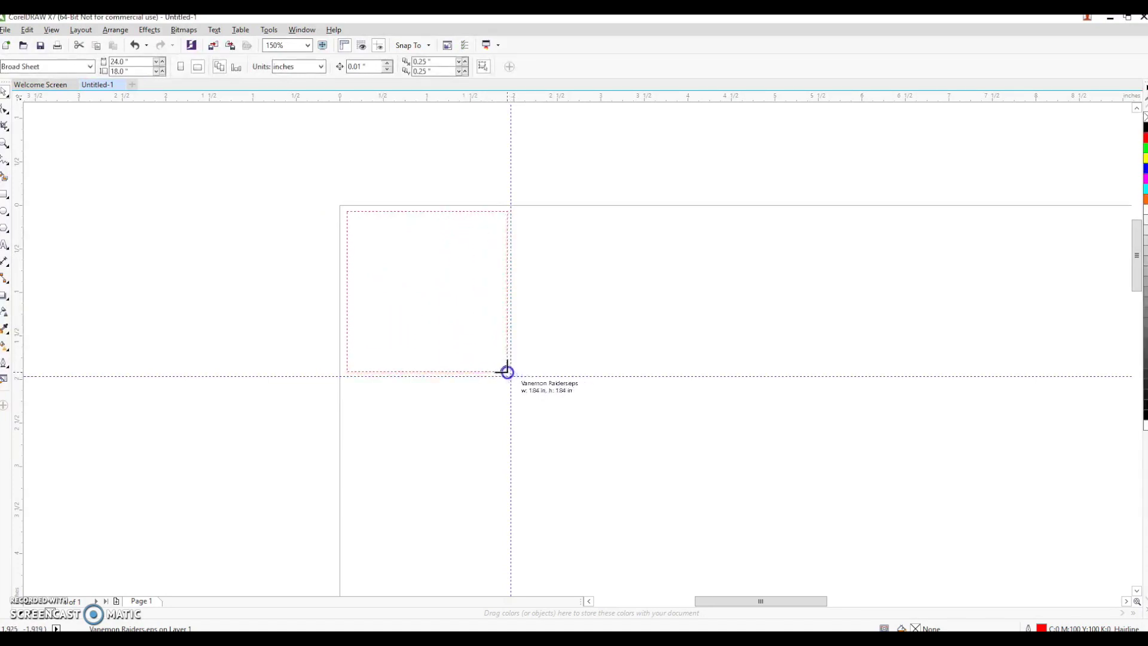
left_click_drag(516, 374, 505, 374)
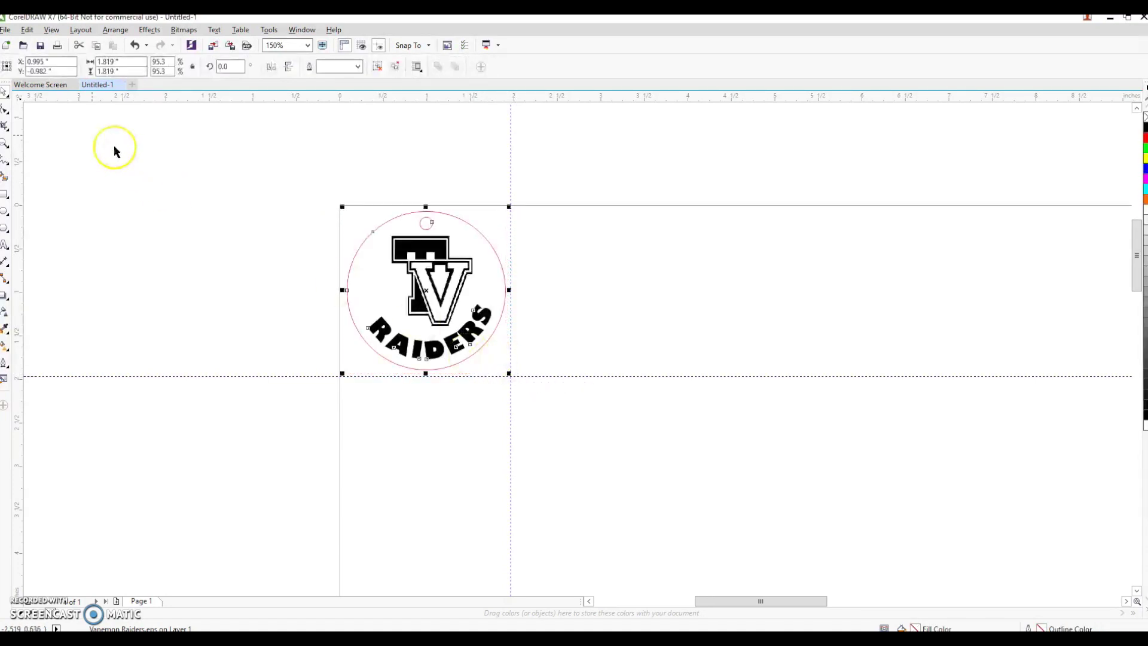
key("Escape")
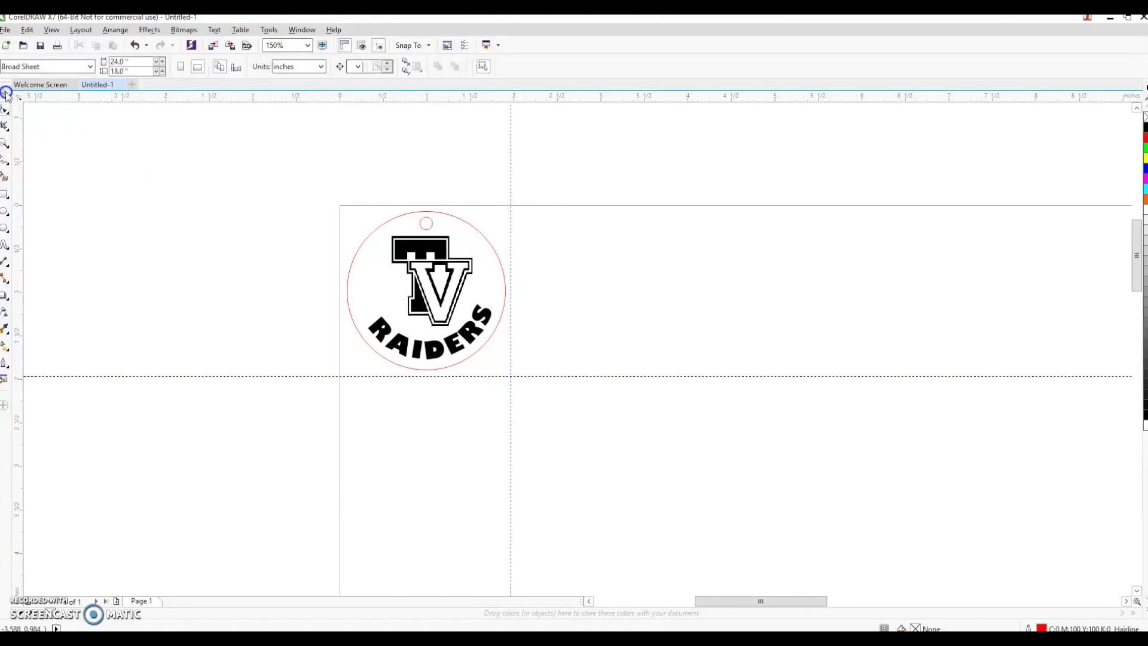
left_click(388, 258)
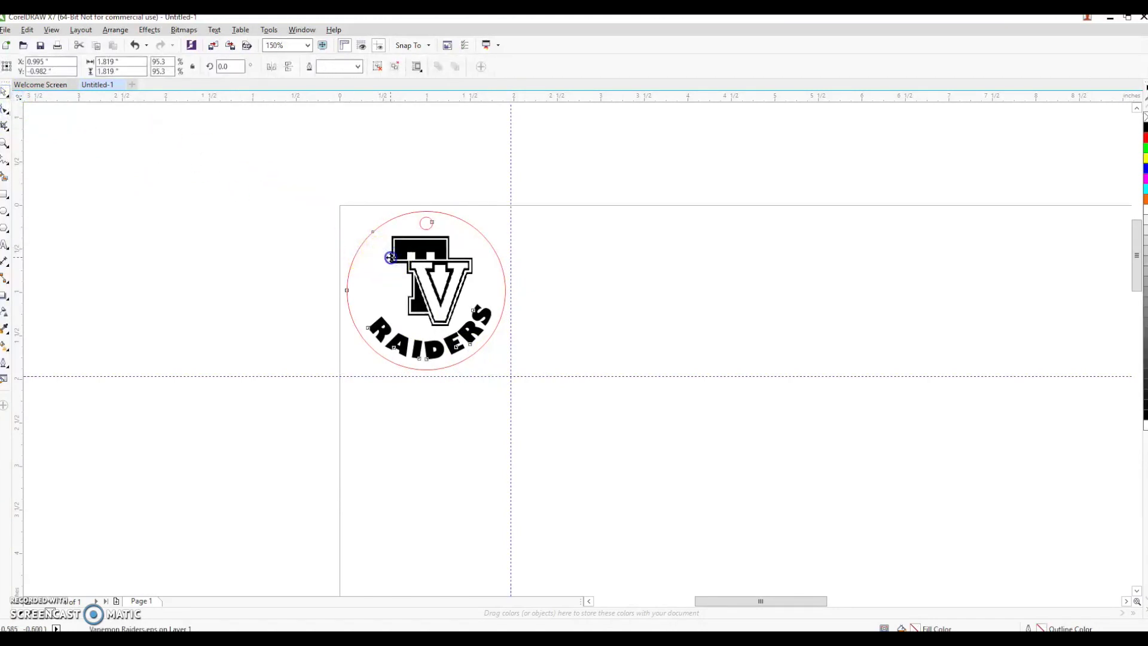
left_click_drag(388, 258, 392, 257)
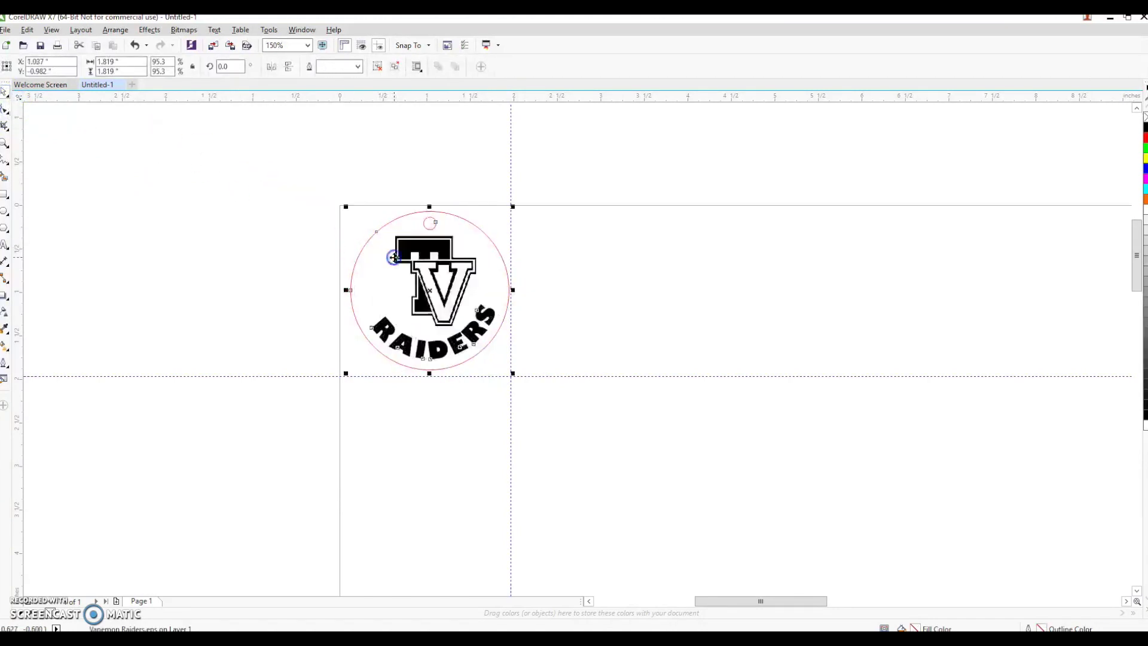
left_click(263, 131)
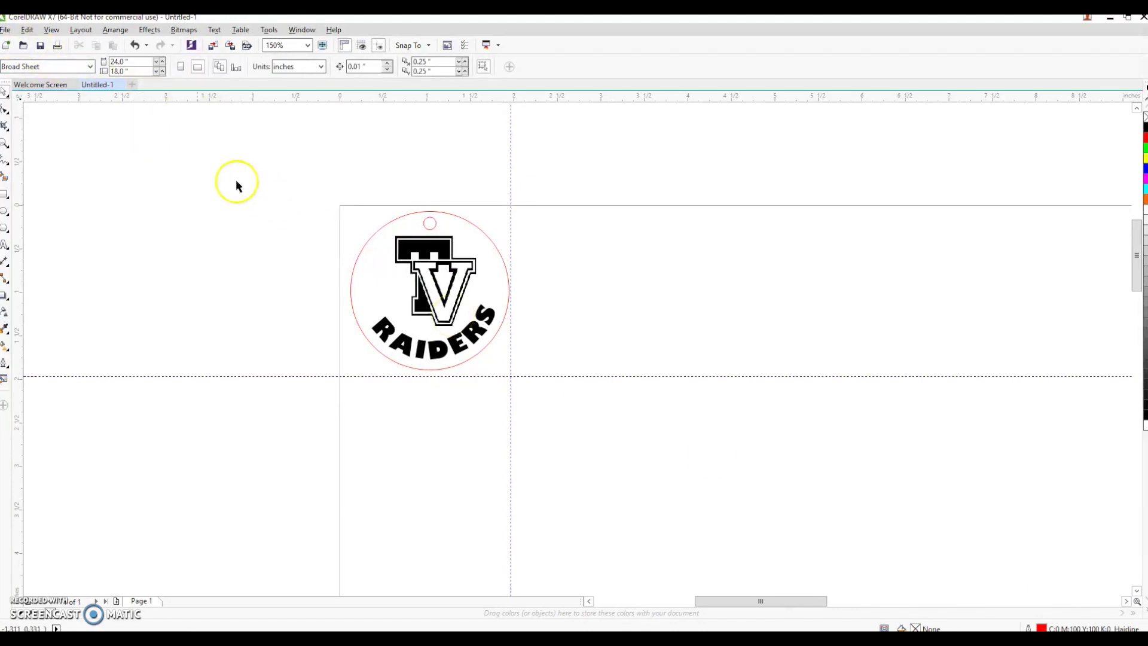
- Bring up the Print dialog for the logo
left_click(7, 30)
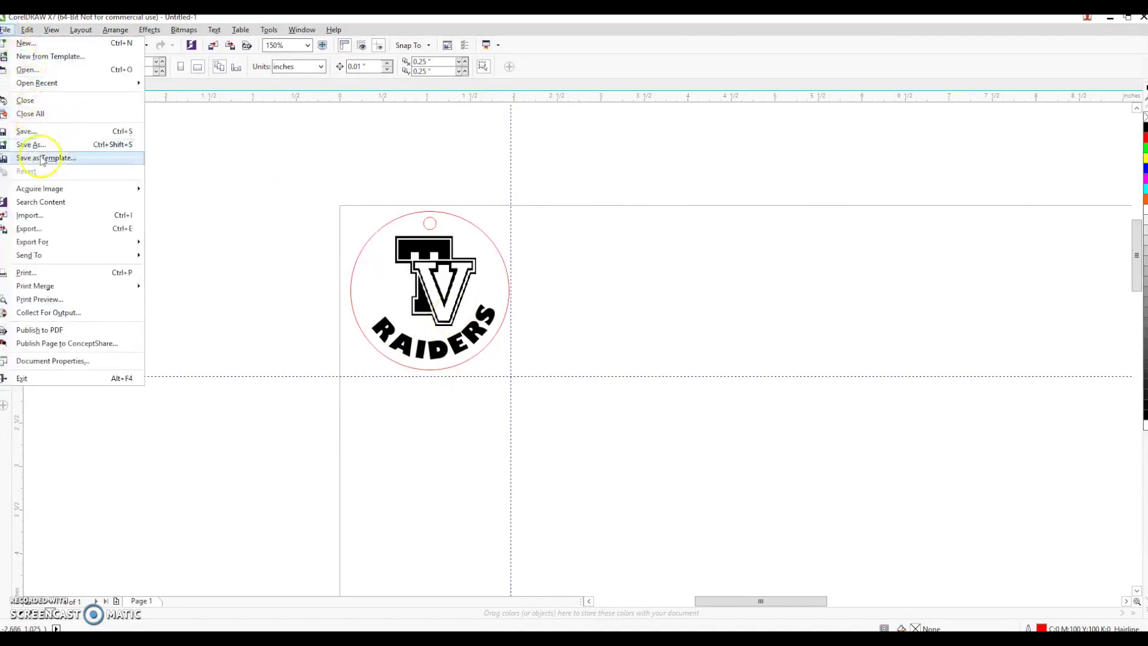
left_click(67, 272)
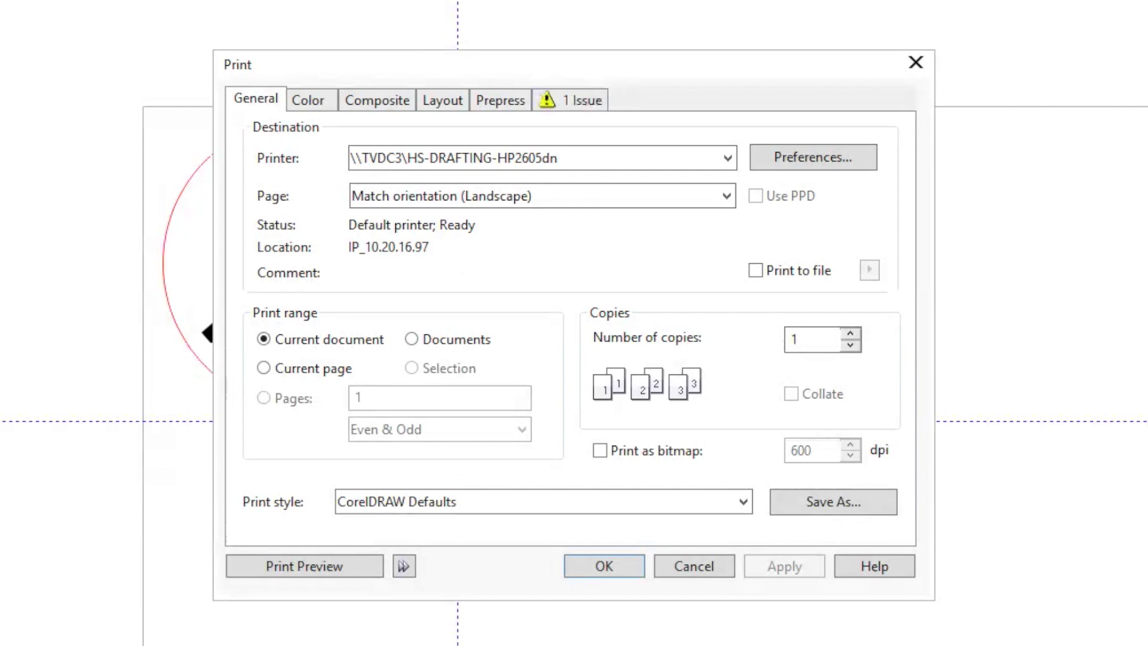
- Choose the VLS4.60 laser as the printer and go to its material settings
left_click(703, 160)
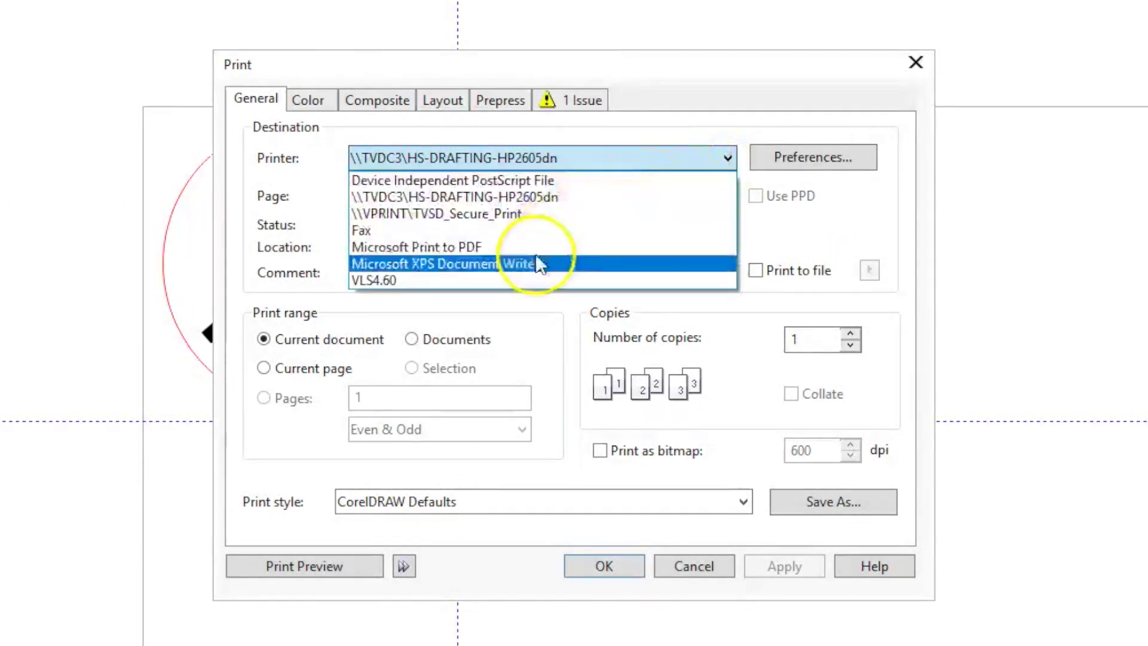
left_click(523, 280)
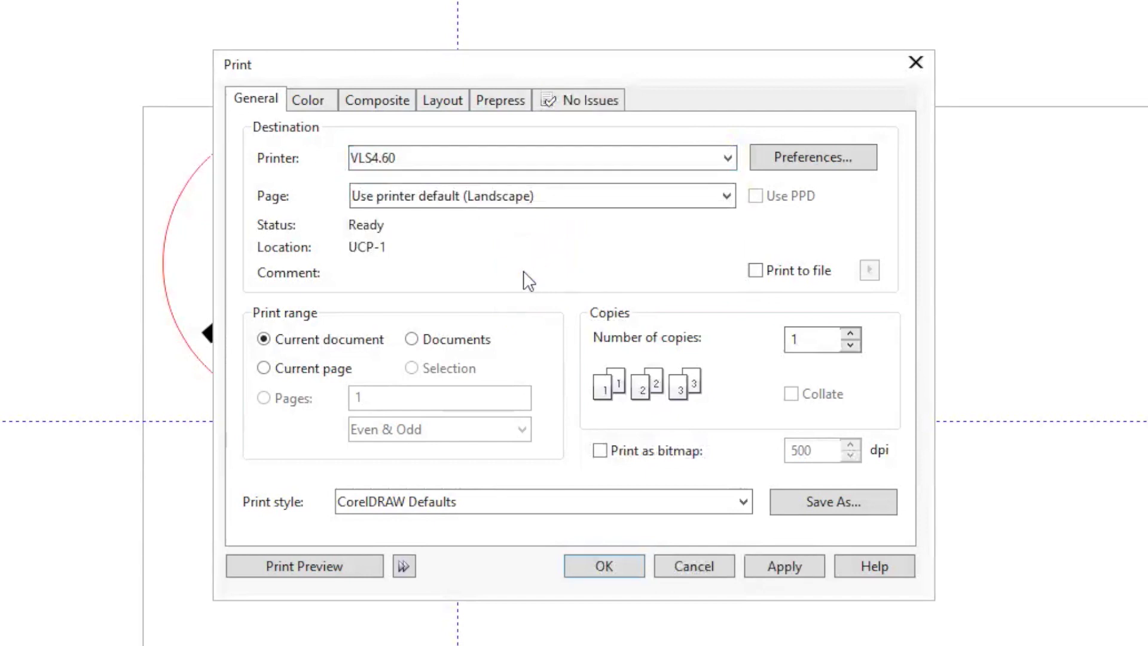
left_click(778, 162)
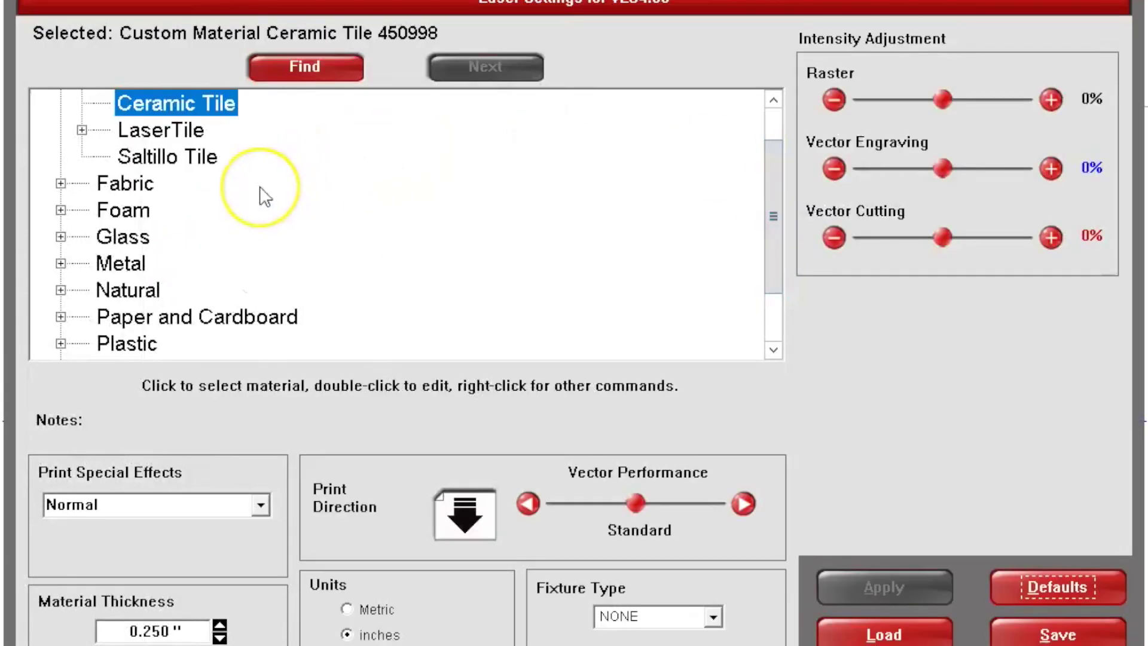
scroll(260, 191, "up", 1)
scroll(260, 198, "down", 1)
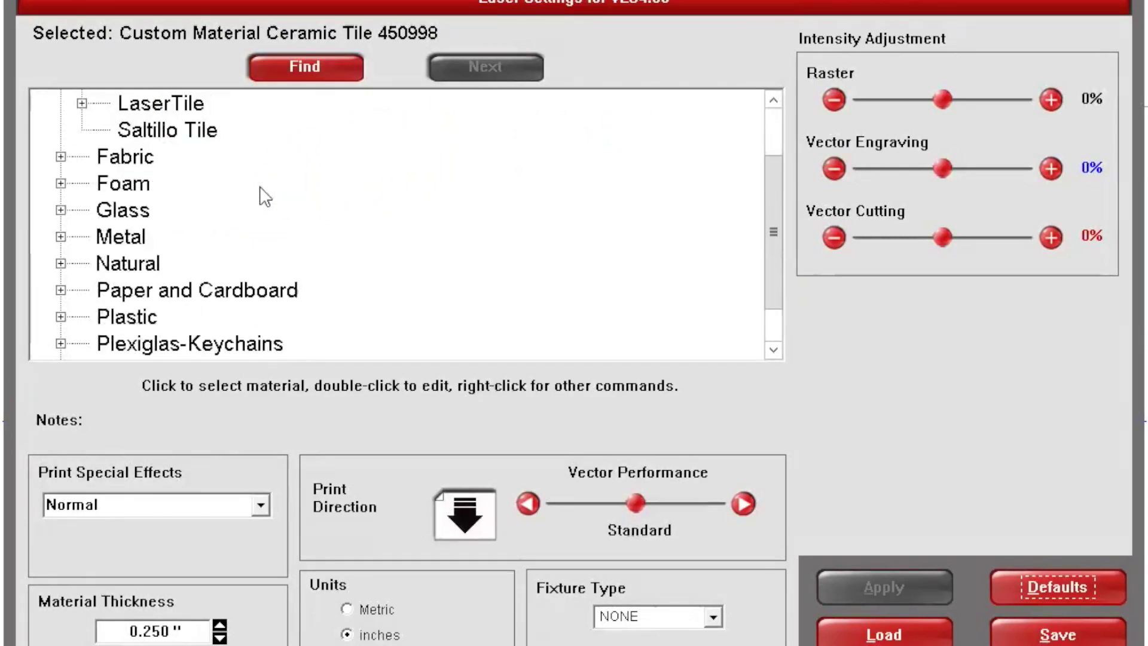
- Apply the Keychain 1/8" material from the Plexiglas-Keychains group to the laser settings
left_click(60, 344)
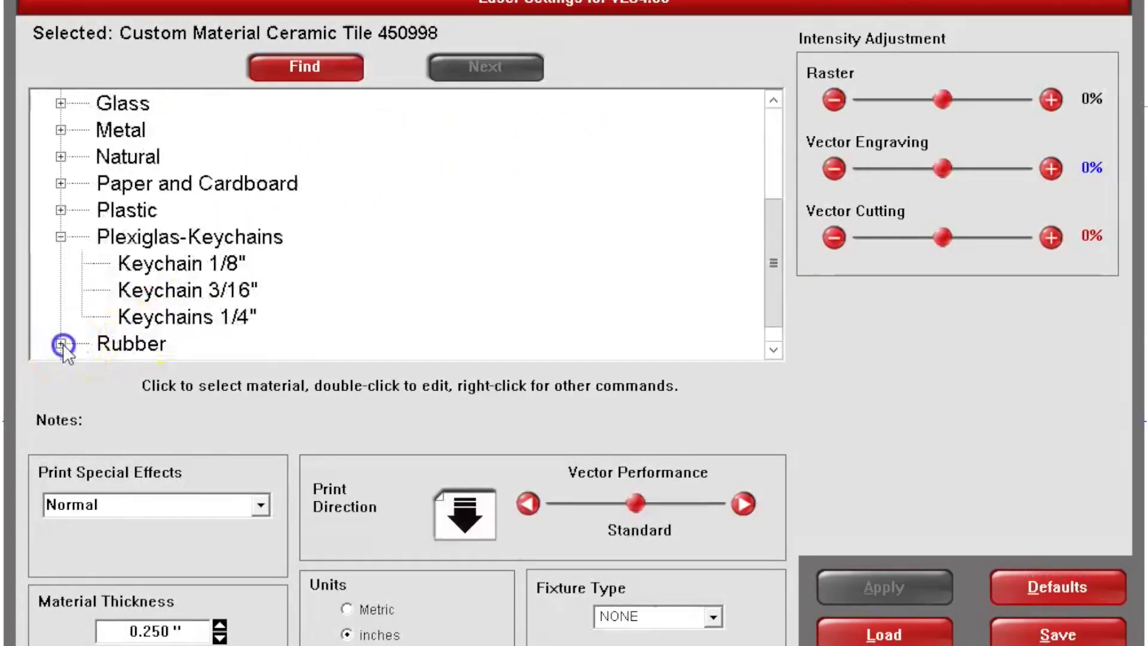
left_click(222, 255)
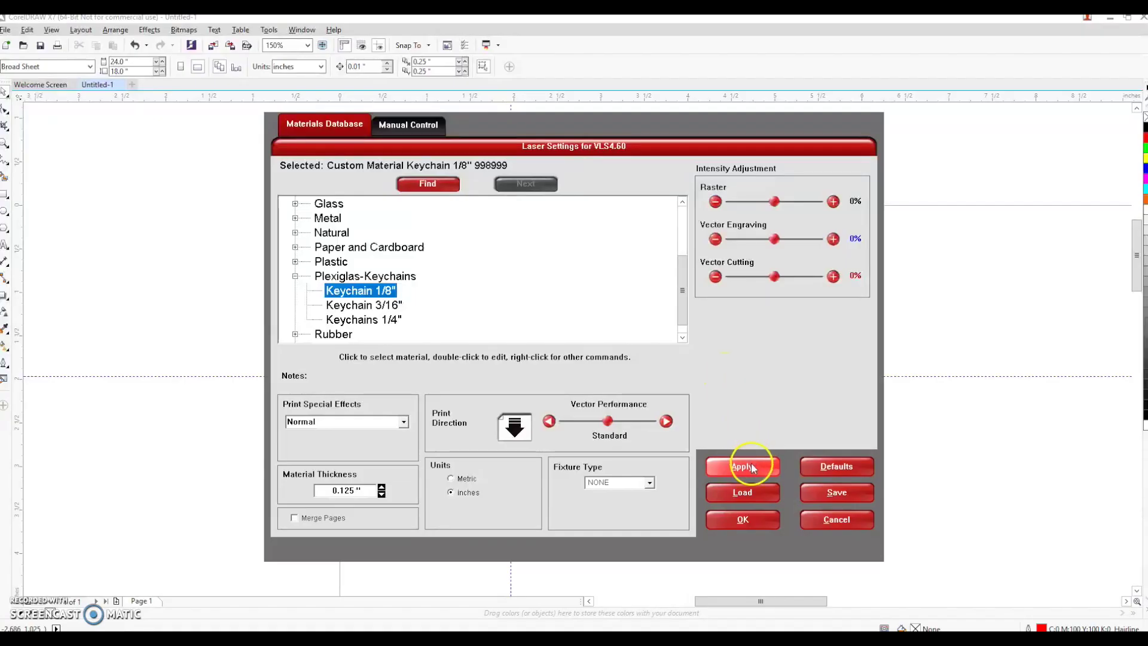
left_click(753, 467)
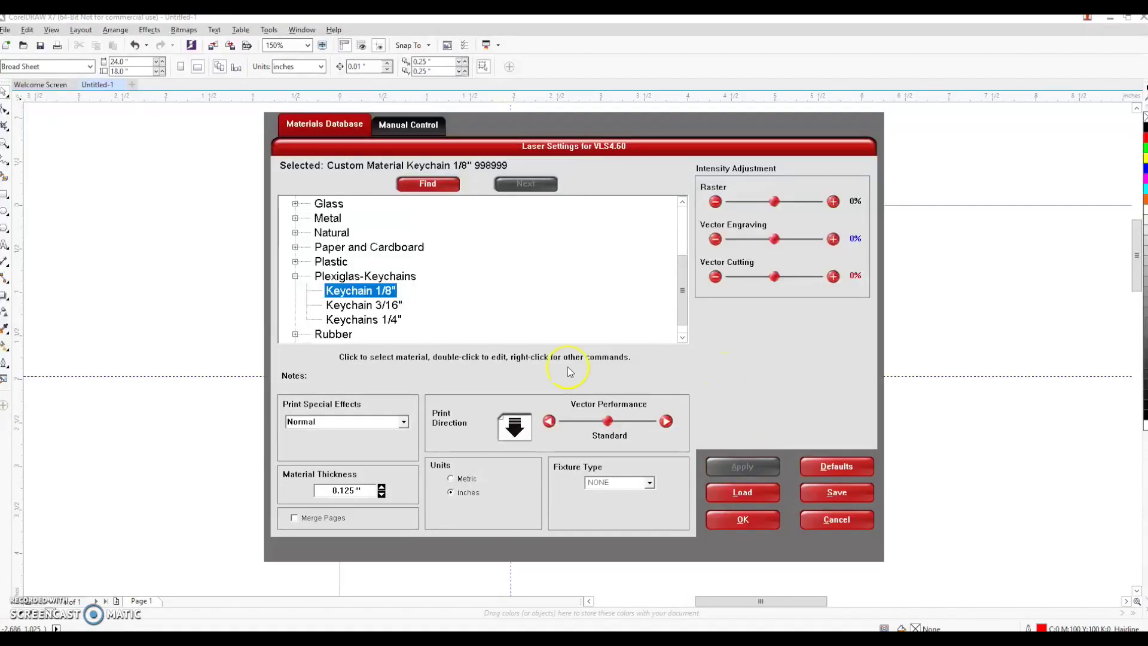
left_click(742, 524)
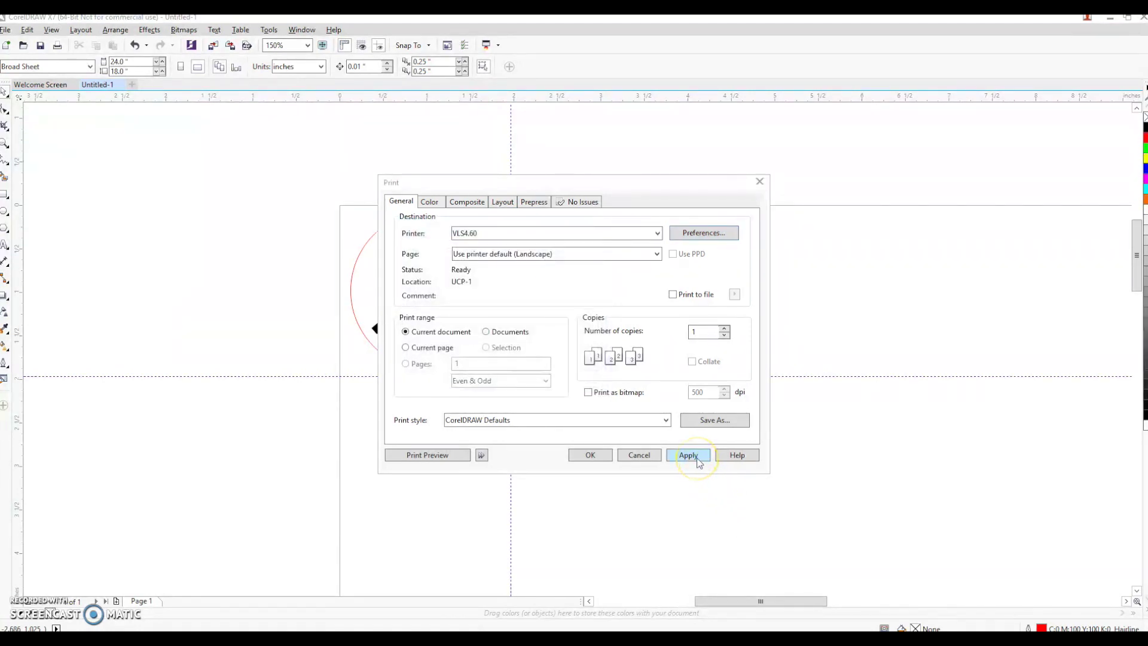
- Apply the print settings and send the logo job to the laser
left_click(687, 454)
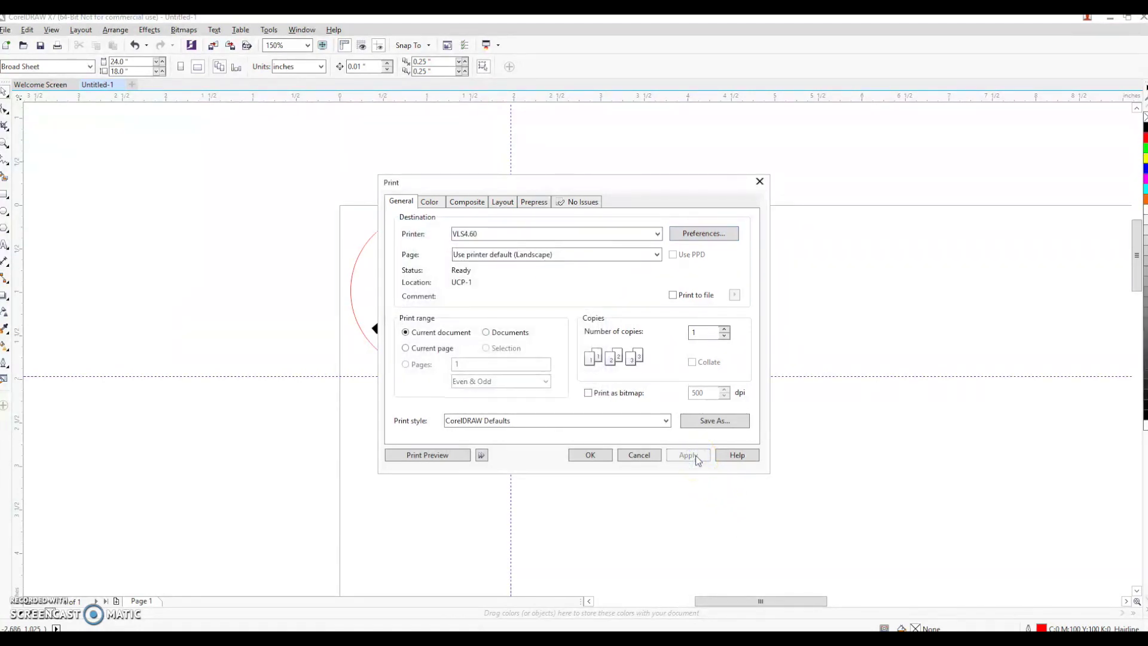
left_click(590, 455)
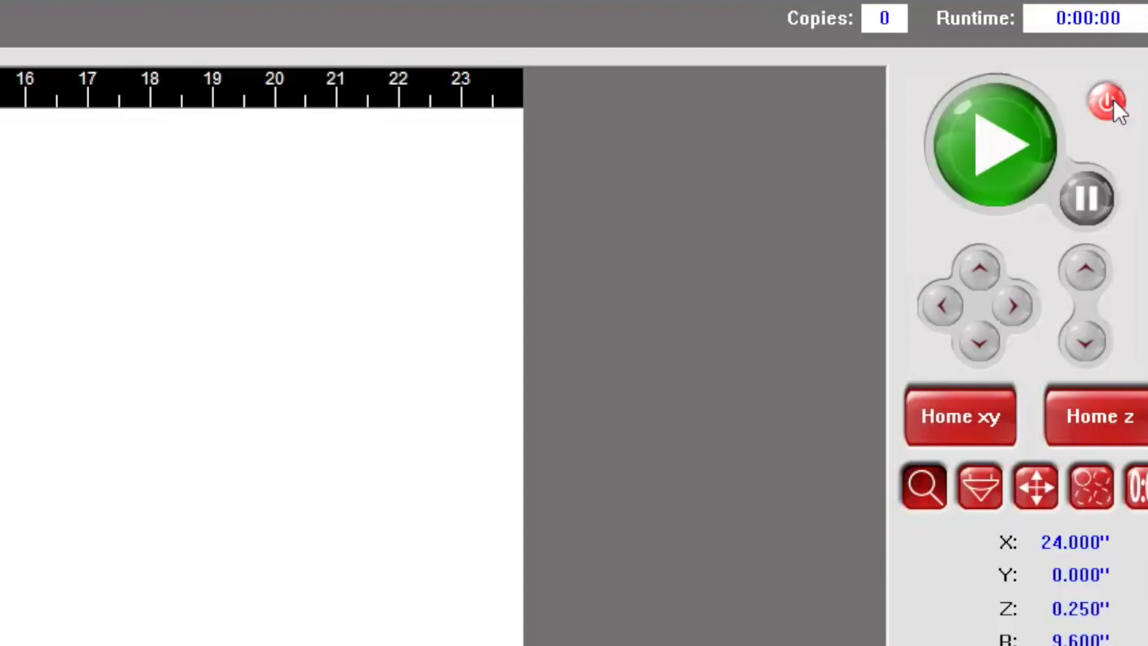
- Start the laser running the Raiders logo job with the Play button
left_click(1009, 130)
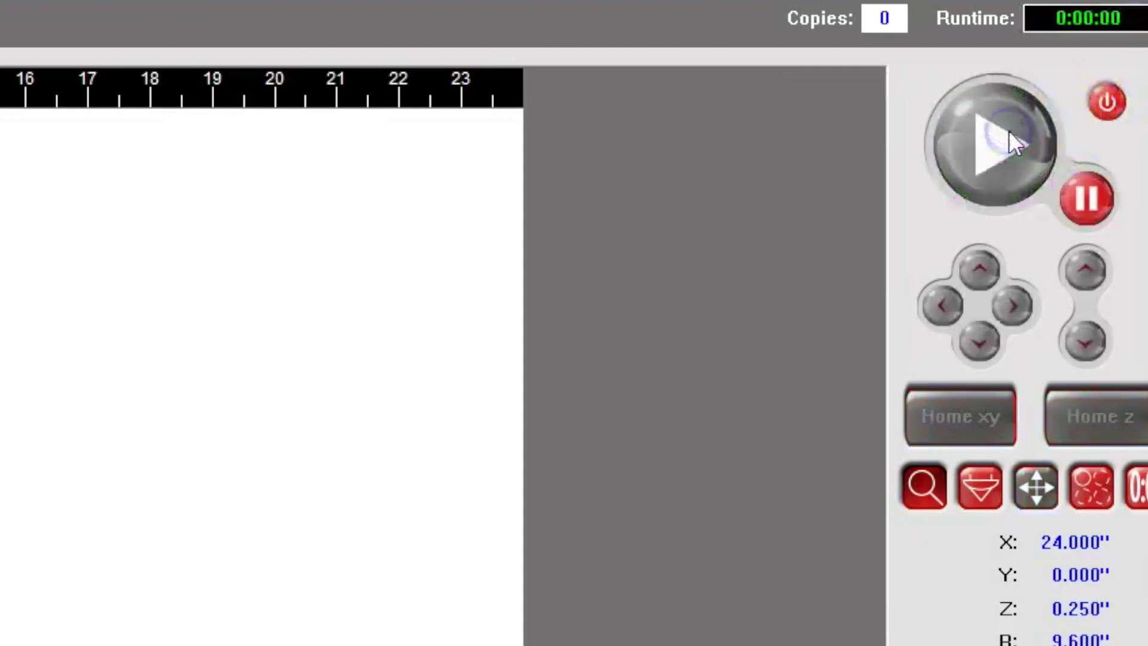